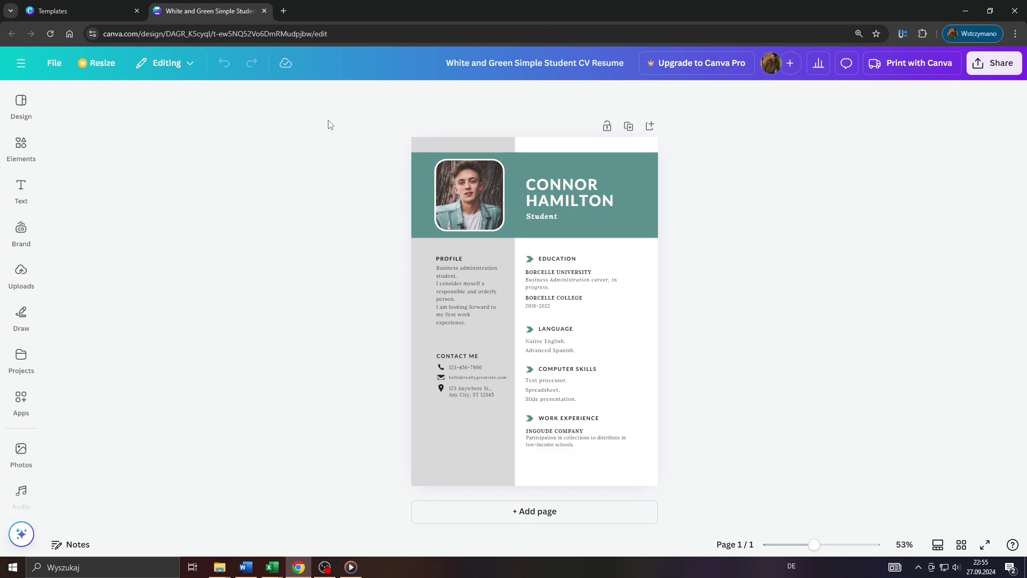
left_click_drag(327, 129, 726, 455)
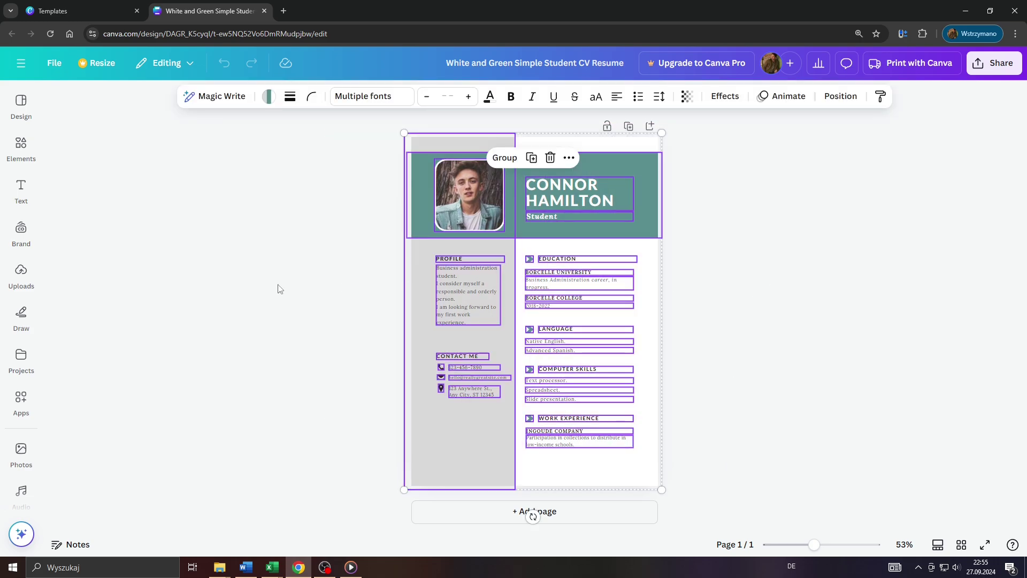
left_click(278, 289)
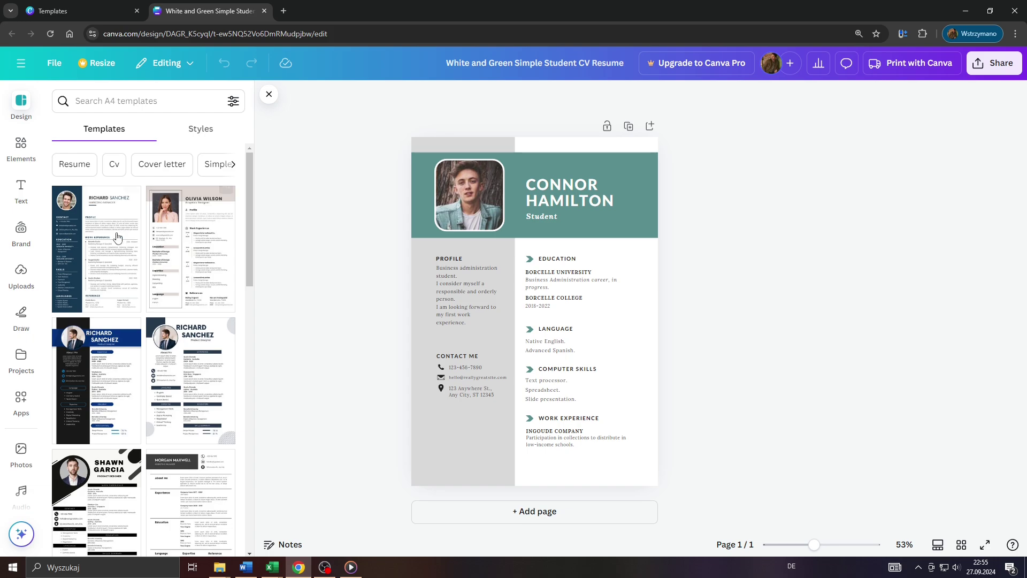
scroll(136, 275, "down", 3)
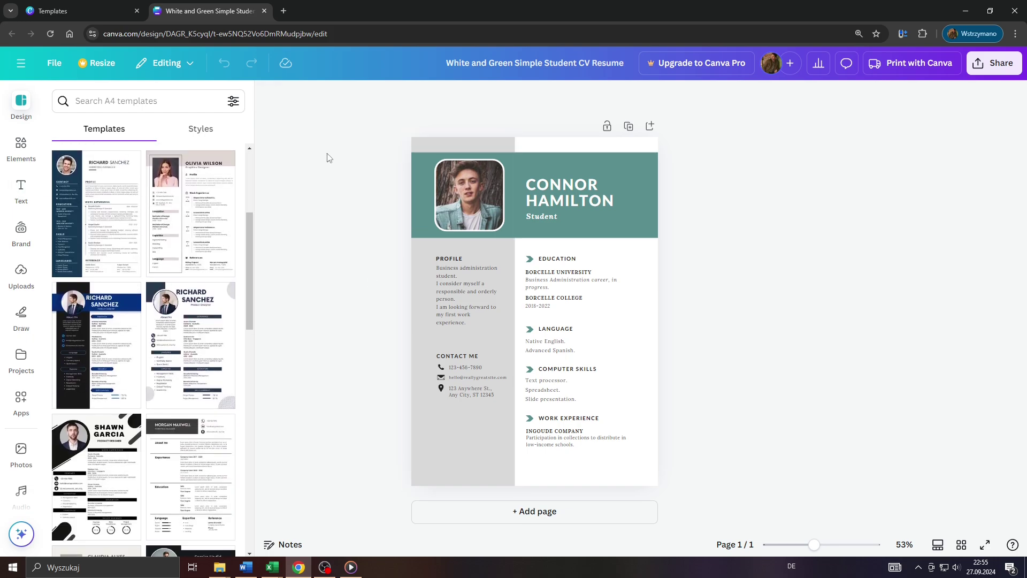
left_click_drag(330, 158, 697, 462)
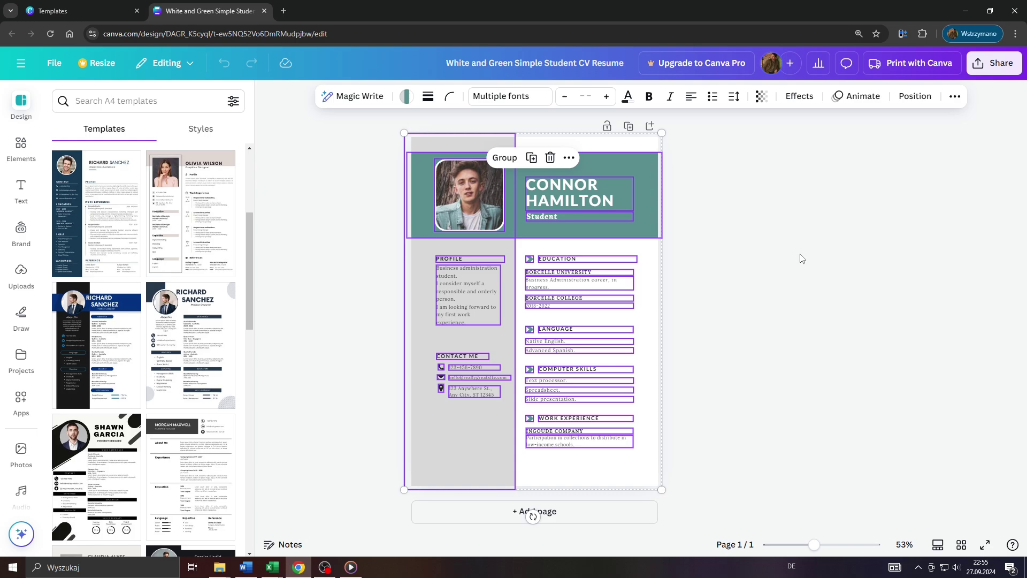
left_click(800, 257)
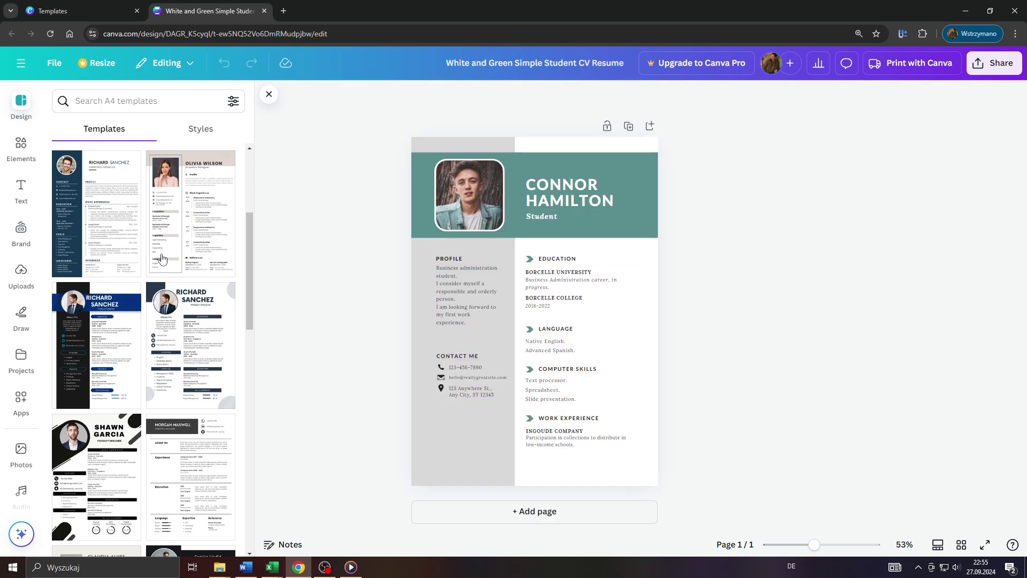
scroll(166, 257, "down", 3)
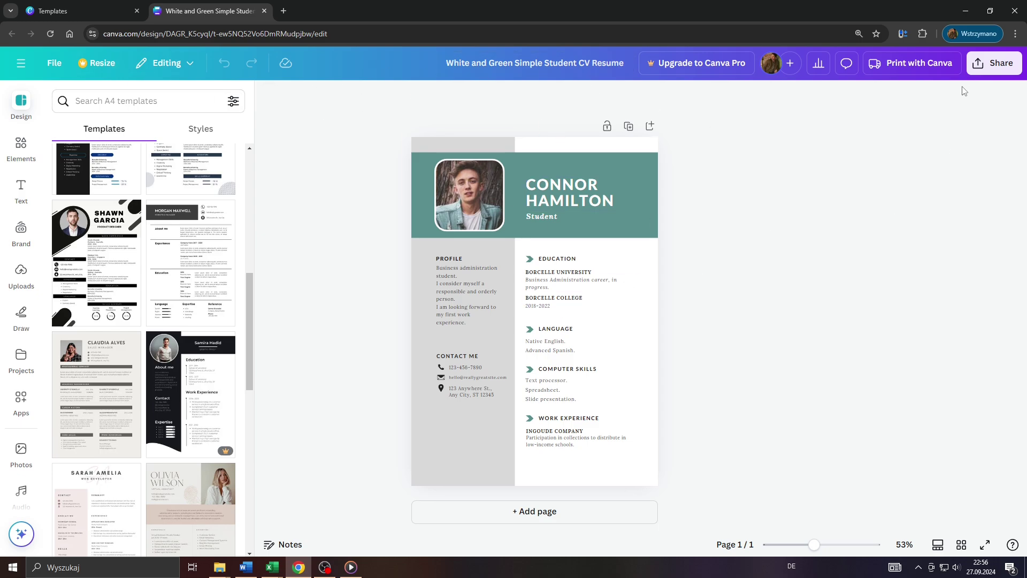
Step: Bring up the resume's download options and try PNG as the file type
left_click(993, 66)
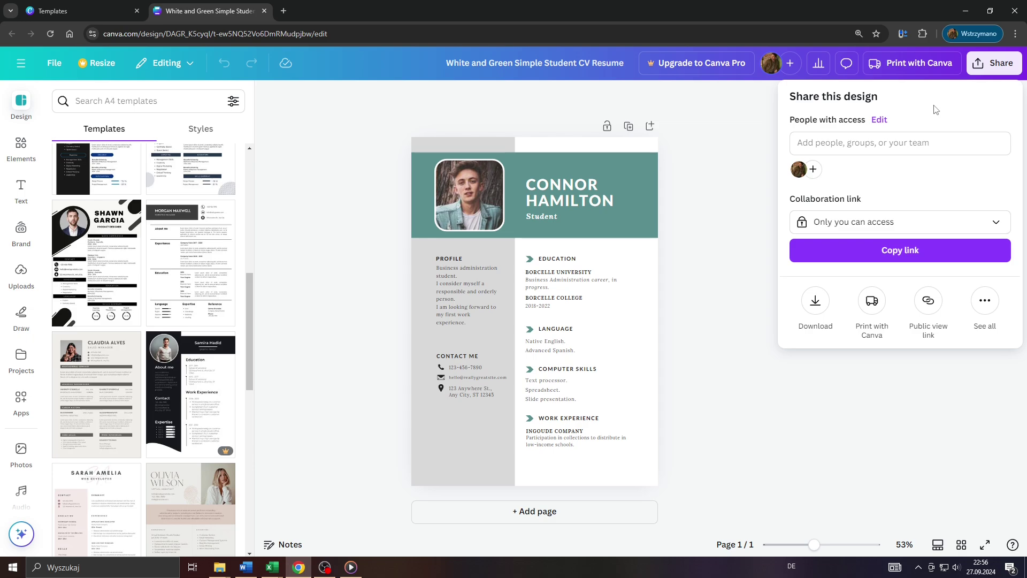
left_click(816, 300)
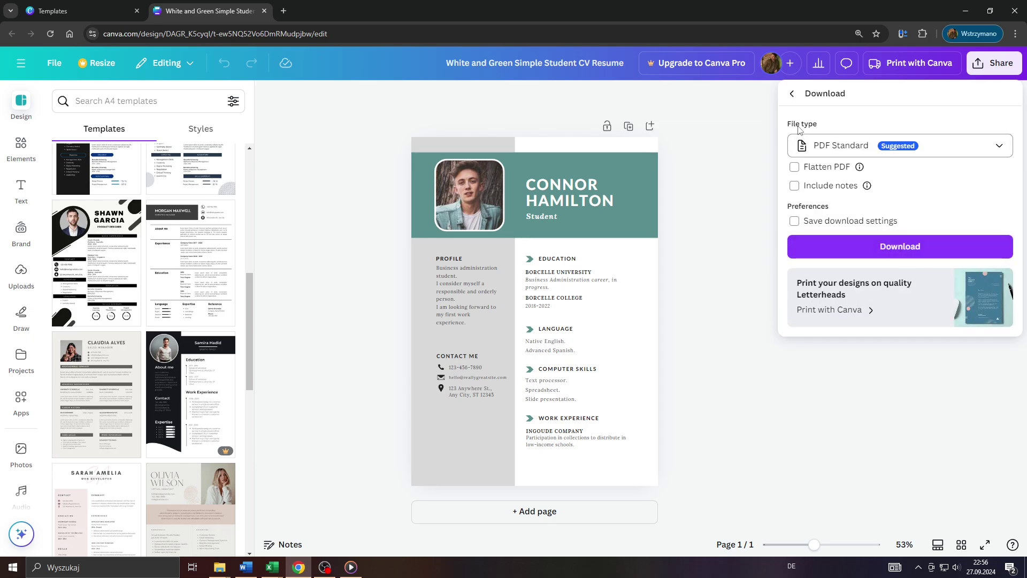
left_click(841, 146)
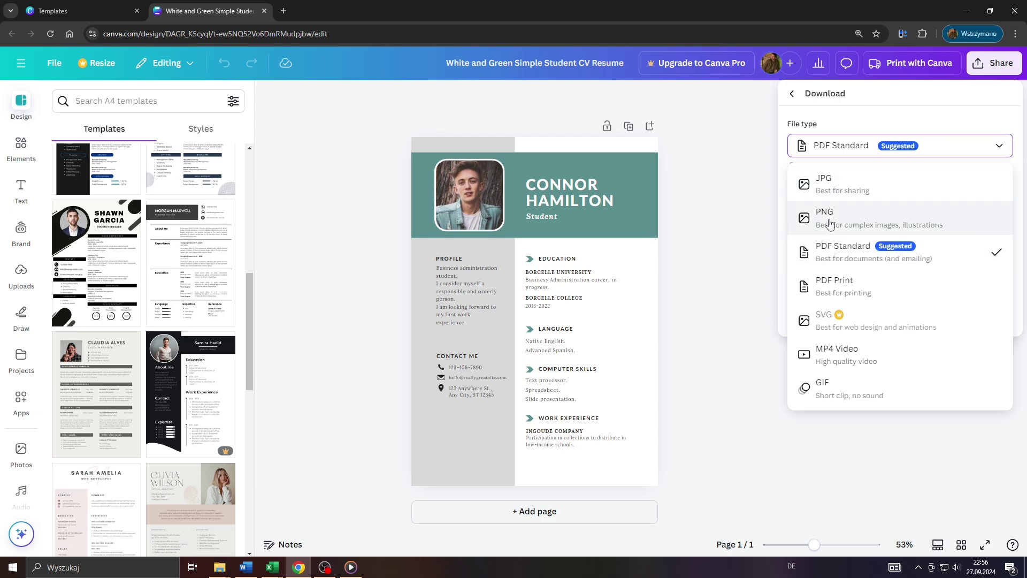
left_click(852, 219)
Step: Switch the file type back to PDF Standard and download the resume
left_click(858, 148)
left_click(842, 246)
left_click(839, 146)
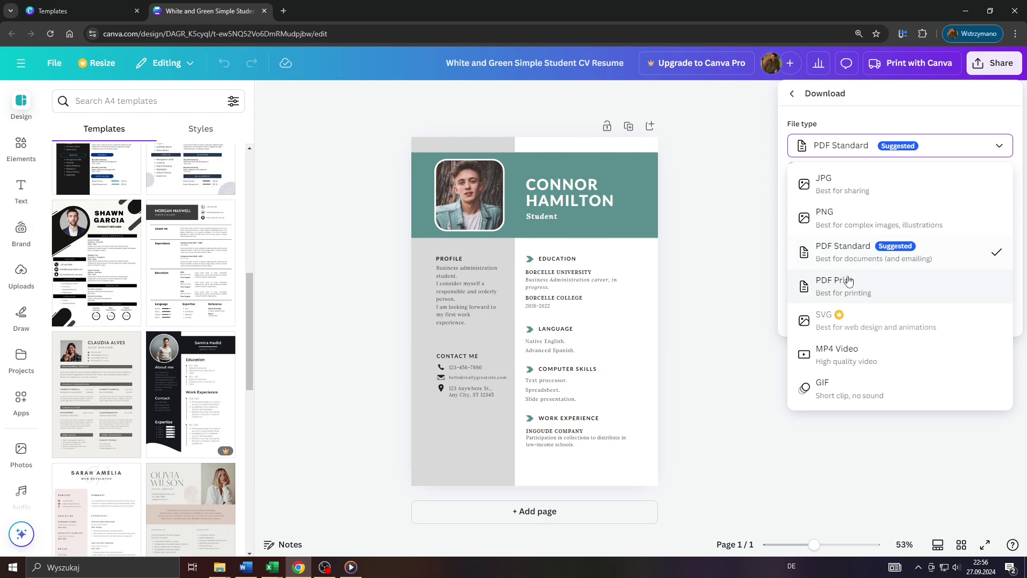
left_click(849, 279)
left_click(880, 145)
left_click(838, 249)
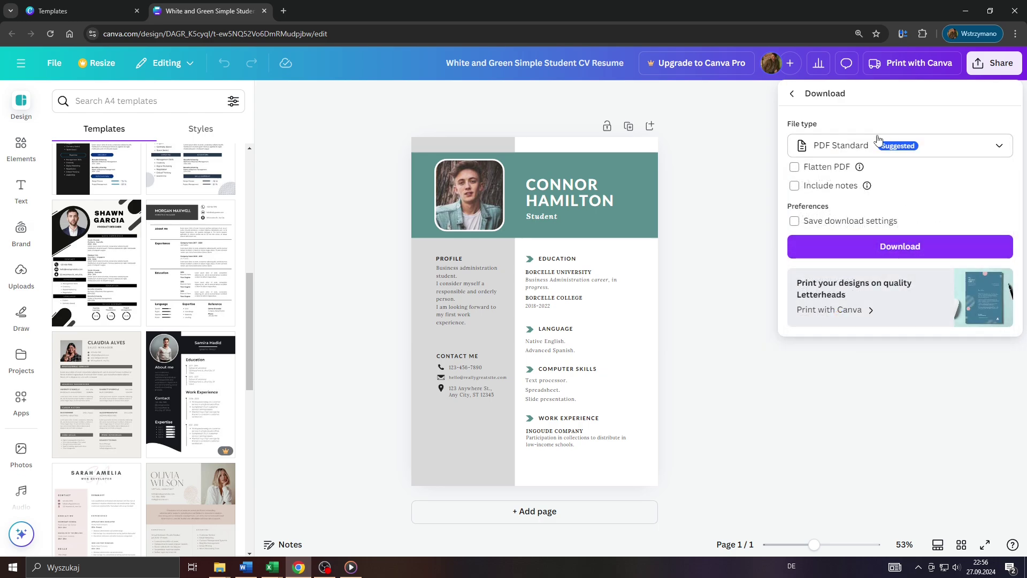
left_click(897, 254)
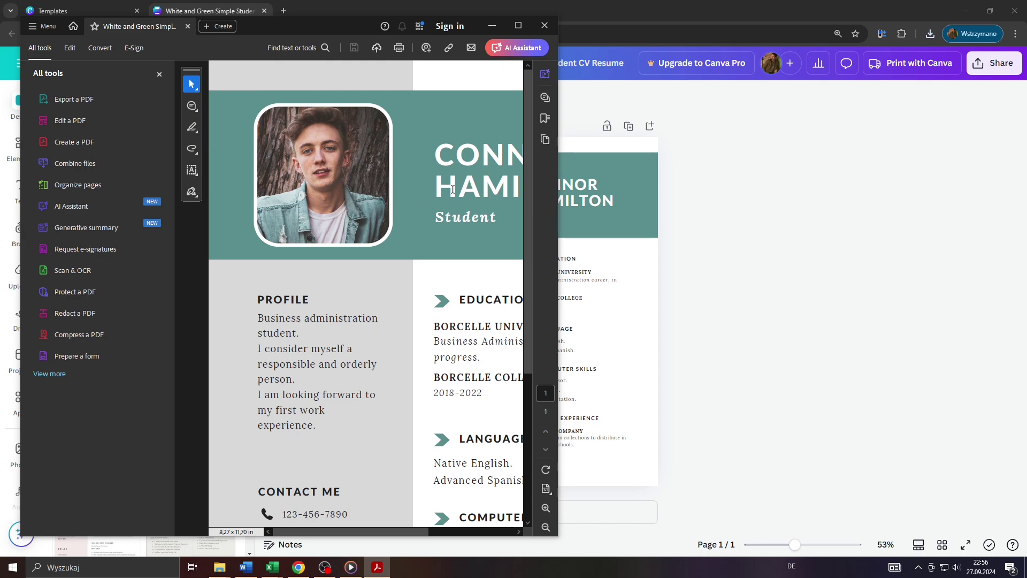
left_click(517, 26)
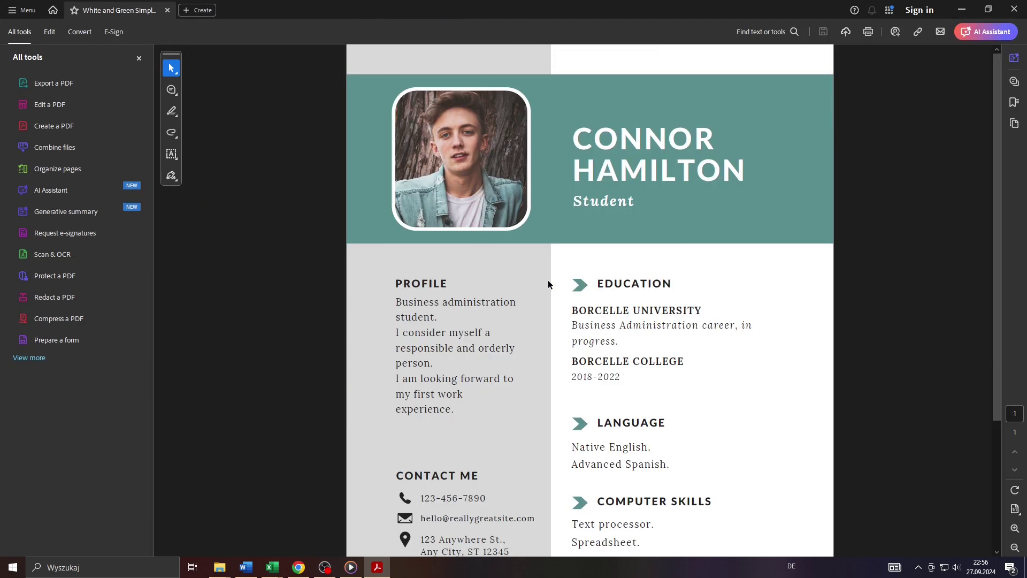